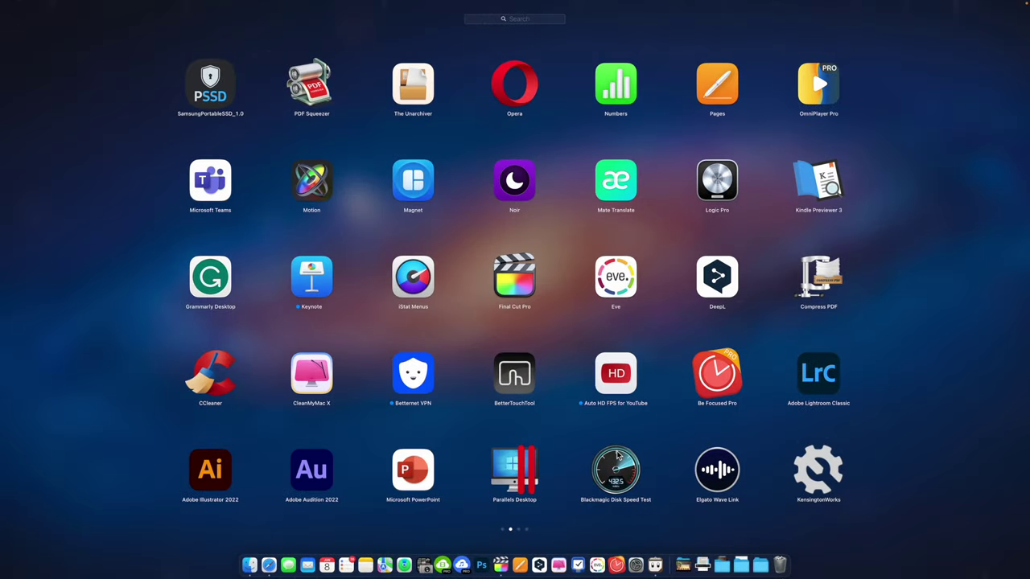
Launch Photos from Launchpad search and show the connected iPhone's import view
type("pho")
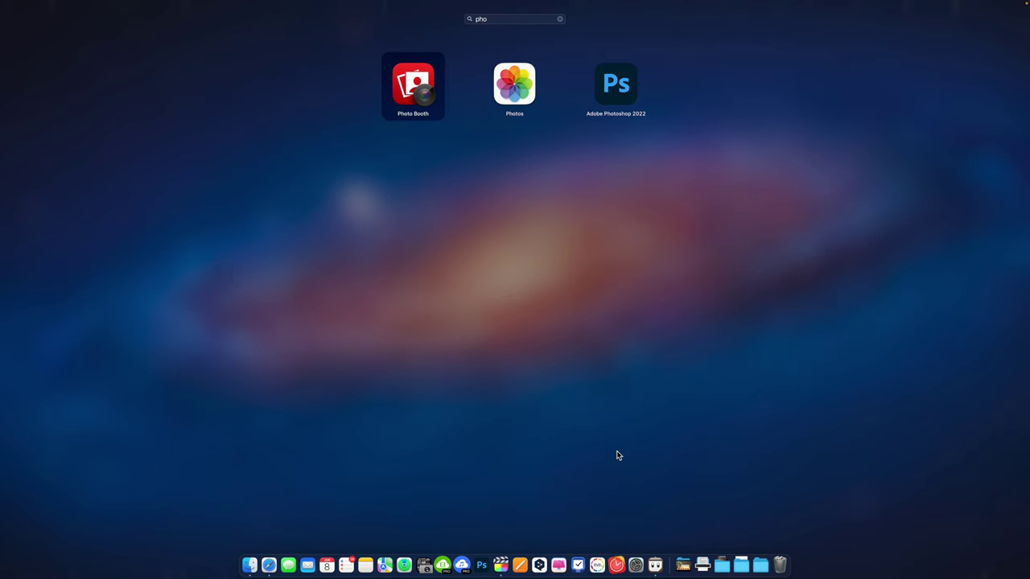
key("Right")
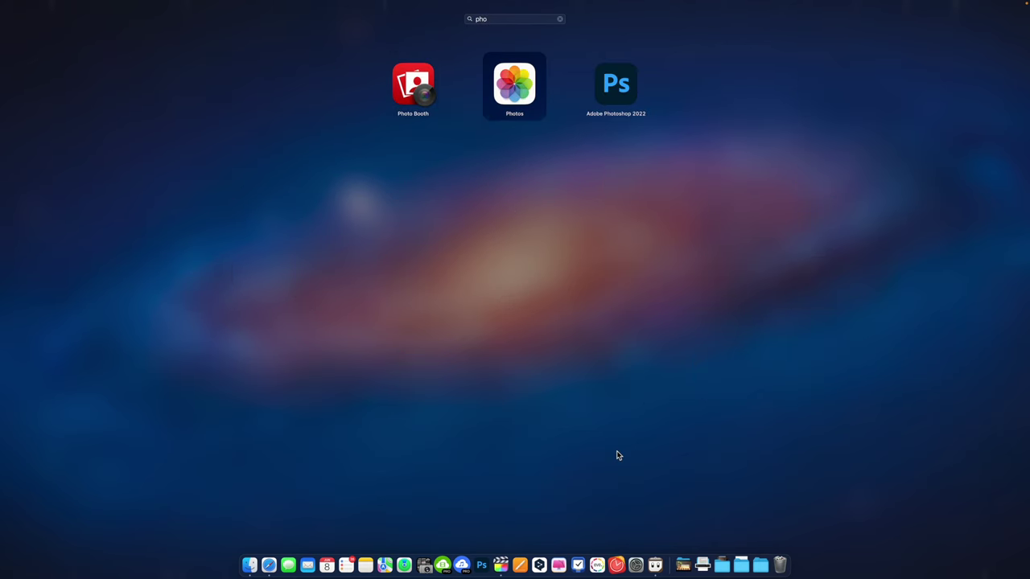
key("Return")
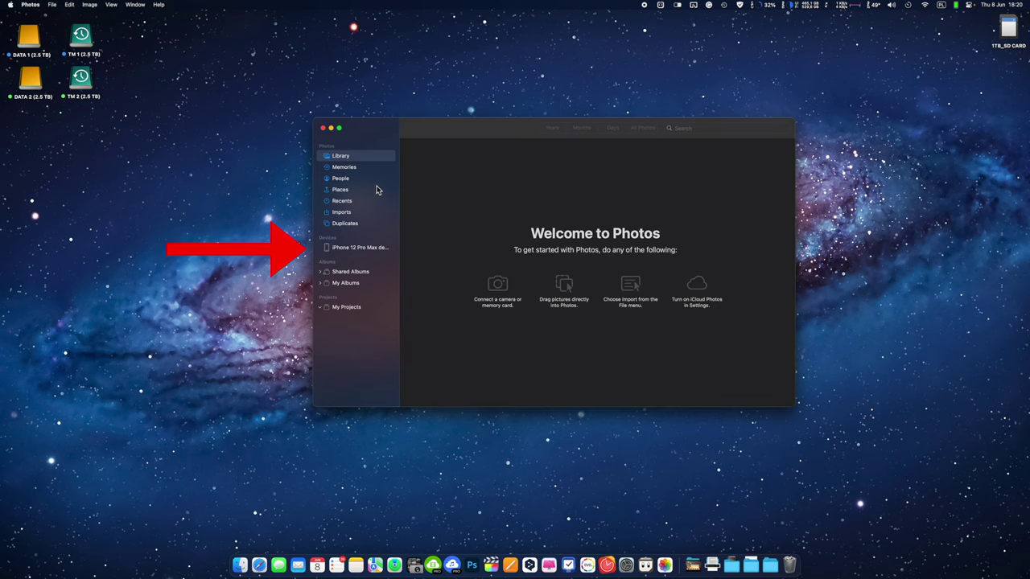
left_click(361, 247)
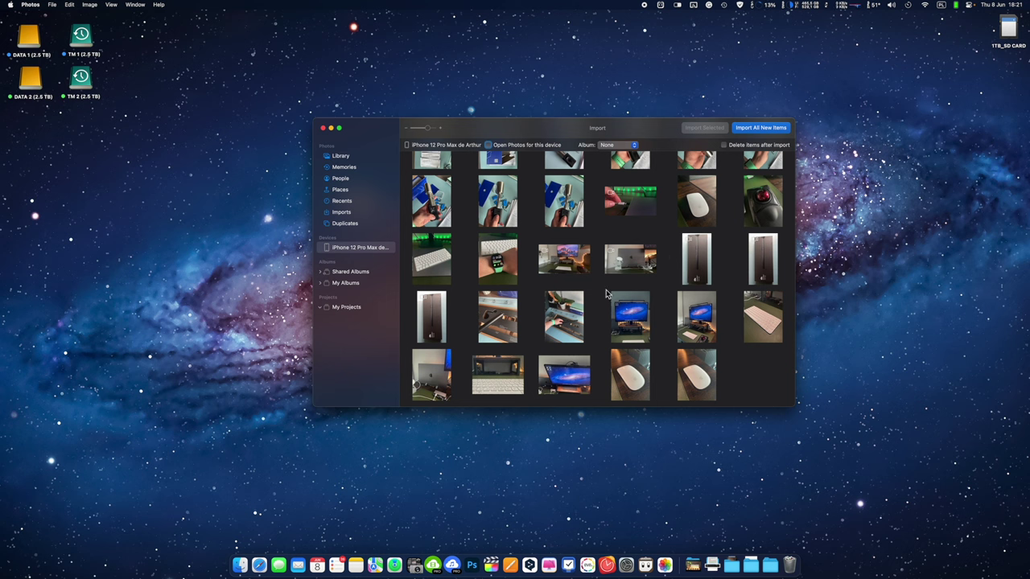
Mark seven iPhone photos for import, including the mouse, blue phone and watch shots
left_click(570, 321)
left_click(626, 375, "super")
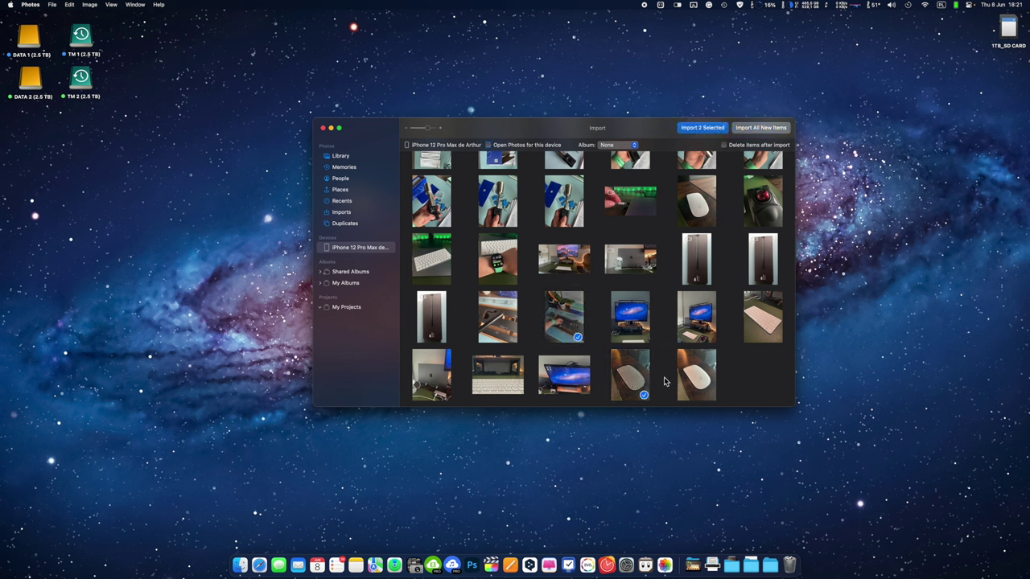
left_click(690, 377, "super")
left_click(690, 208, "super")
left_click(574, 212, "super")
left_click(510, 255, "super")
left_click(550, 256, "super")
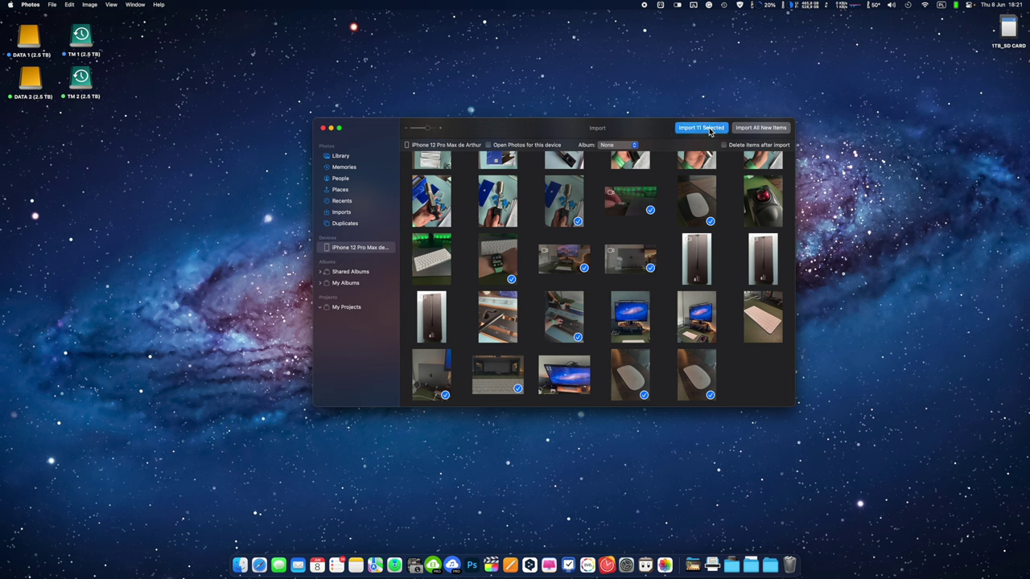
Import the 11 selected items, check the progress, and scroll through the Imports album
left_click(709, 129)
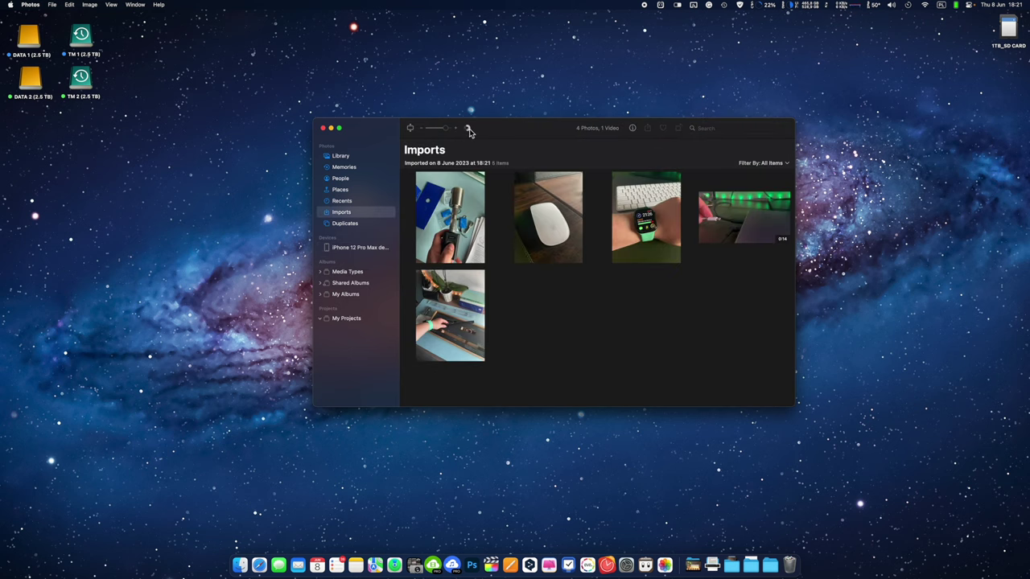
left_click(468, 129)
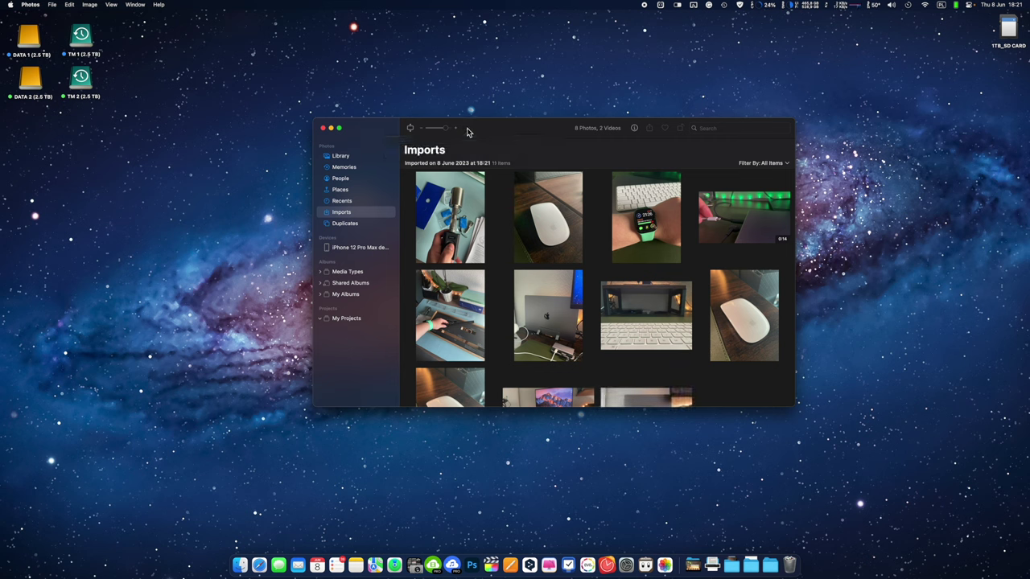
scroll(535, 230, "down", 1)
scroll(535, 230, "down", 1)
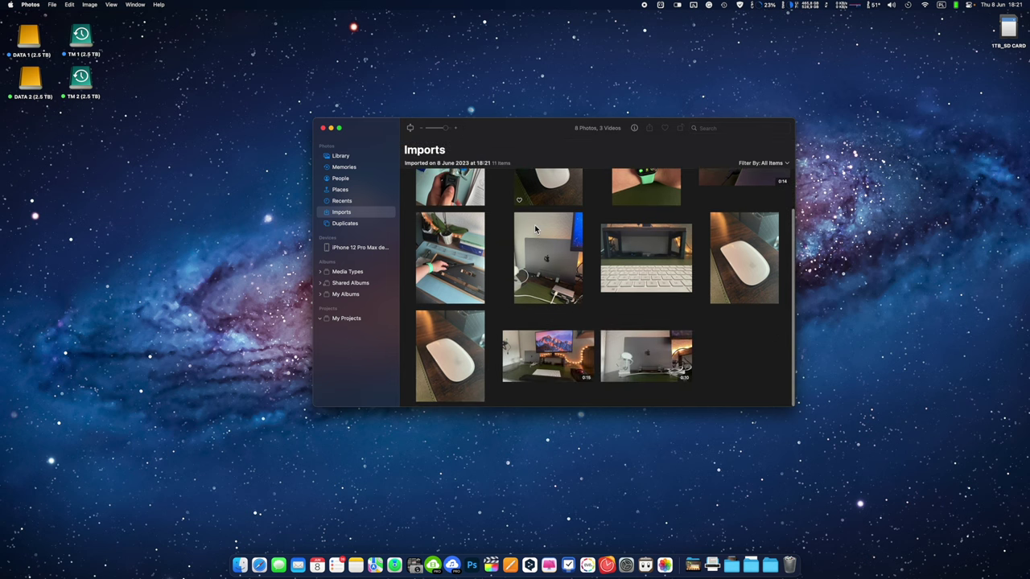
scroll(535, 231, "up", 2)
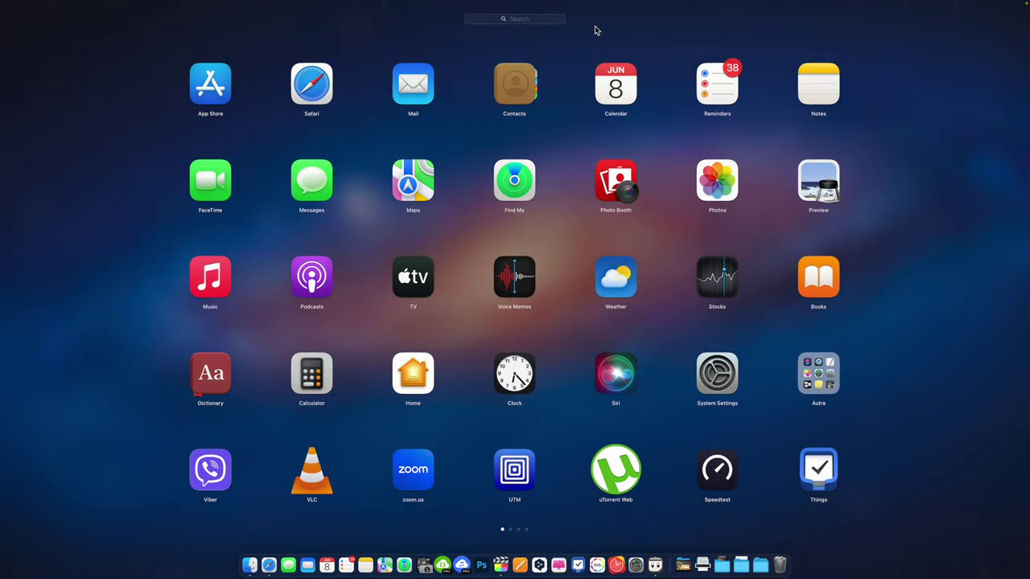
Launch Image Capture with 'imag', then centre and enlarge its window
type("imag")
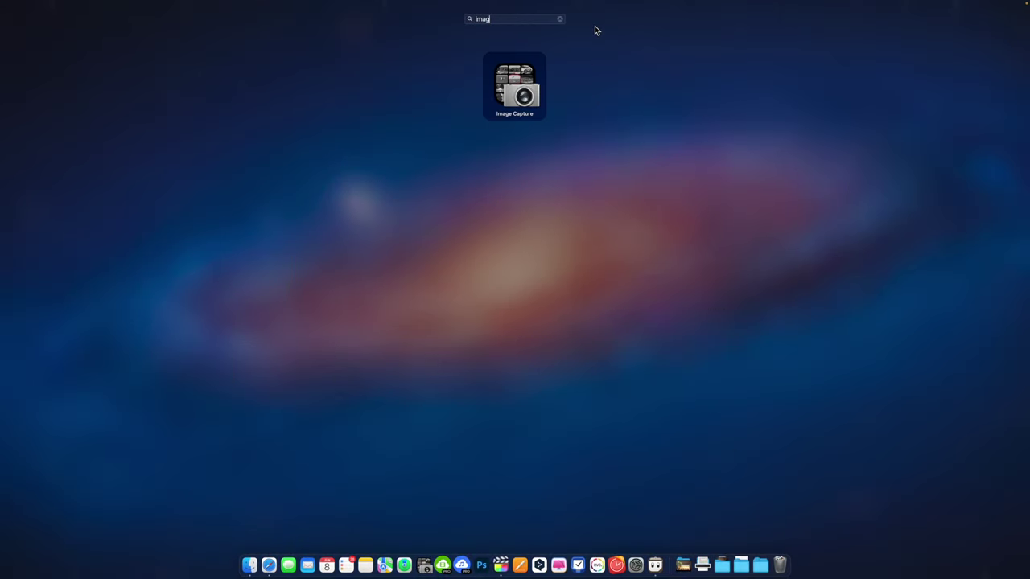
key("Return")
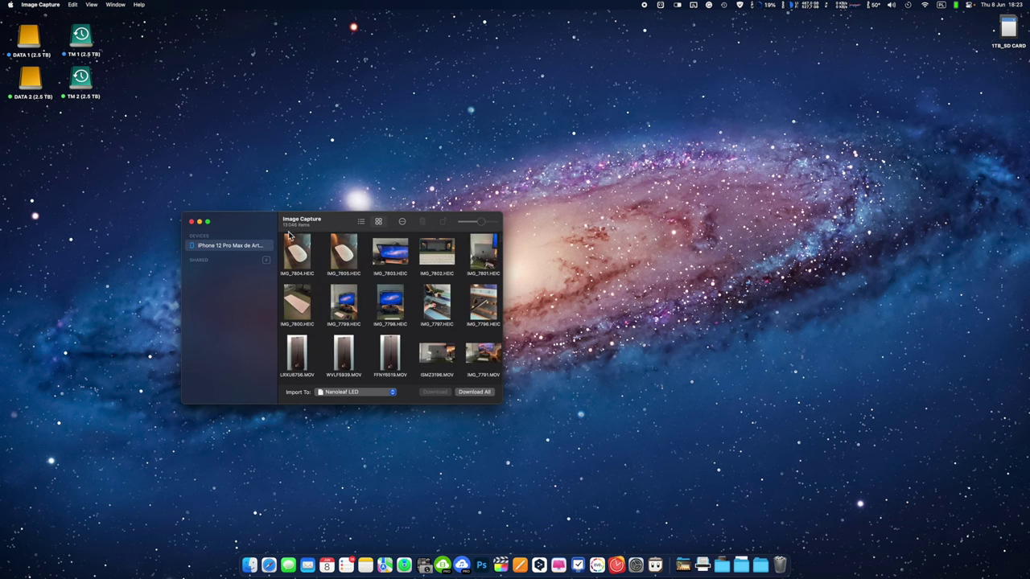
left_click_drag(257, 229, 354, 169)
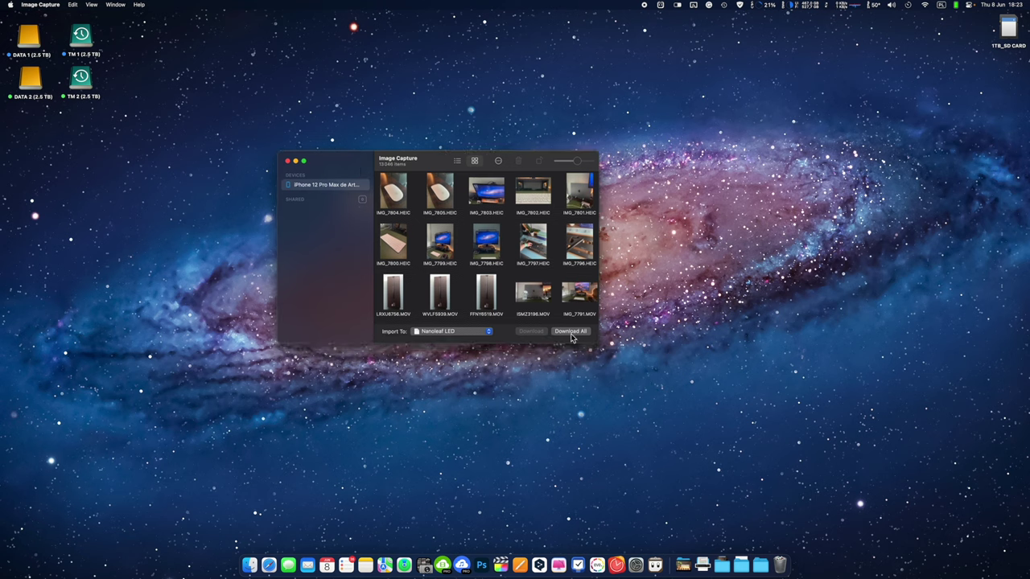
left_click_drag(597, 346, 717, 398)
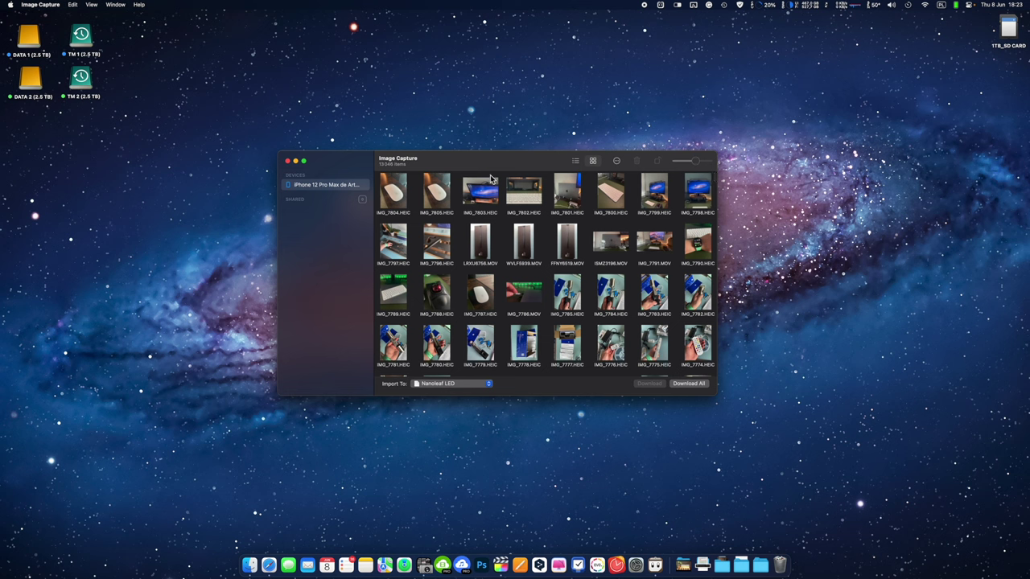
Create a new folder named Test inside Downloads as a custom import destination
left_click(486, 384)
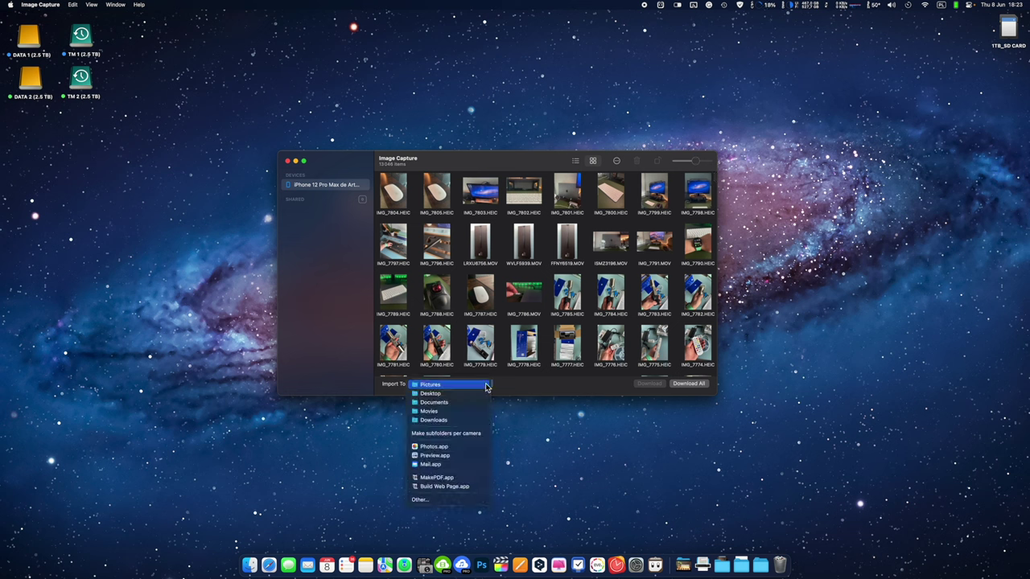
left_click(473, 499)
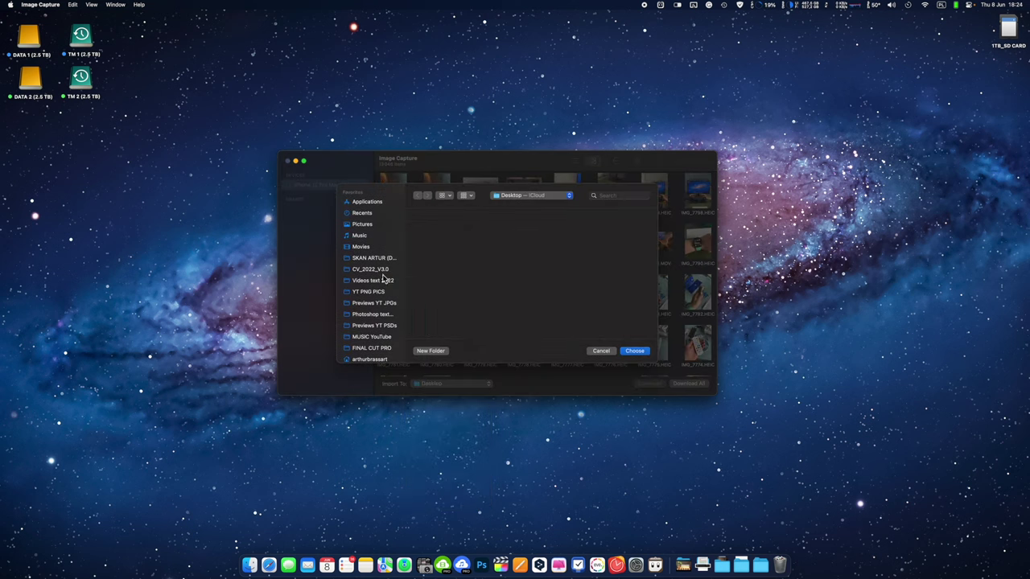
scroll(384, 279, "down", 2)
left_click(366, 315)
left_click(431, 351)
left_click(538, 290)
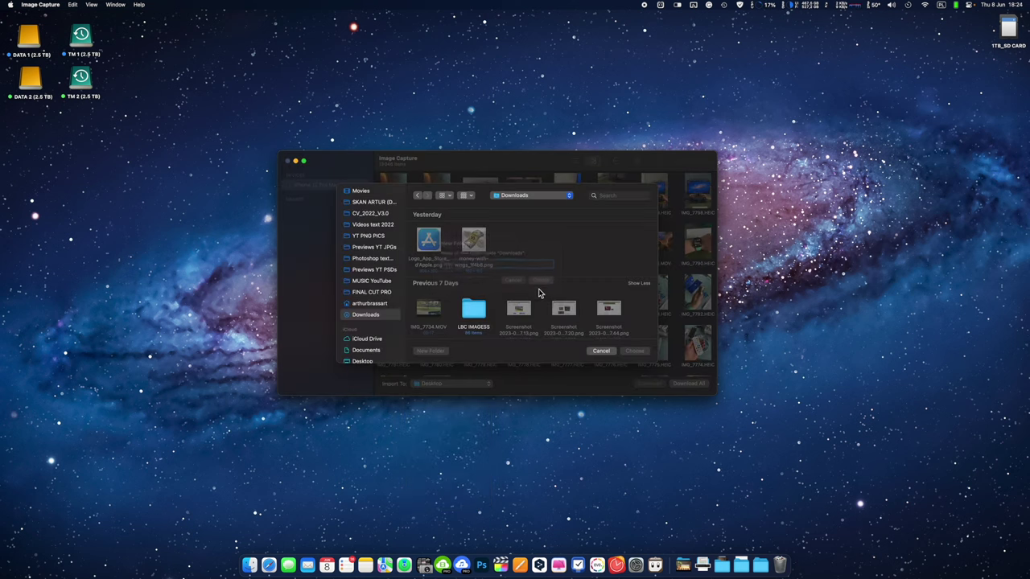
Confirm Test as destination and download IMG_7805, 7796, 7800, 7799, 7791, 7790 and 7786
left_click(635, 351)
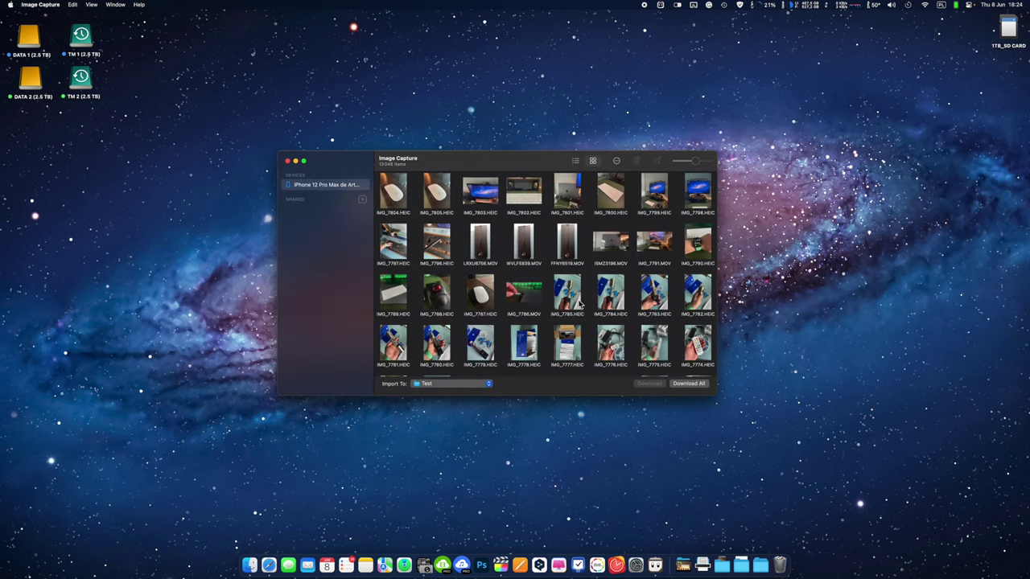
left_click(443, 198)
left_click(442, 241, "super")
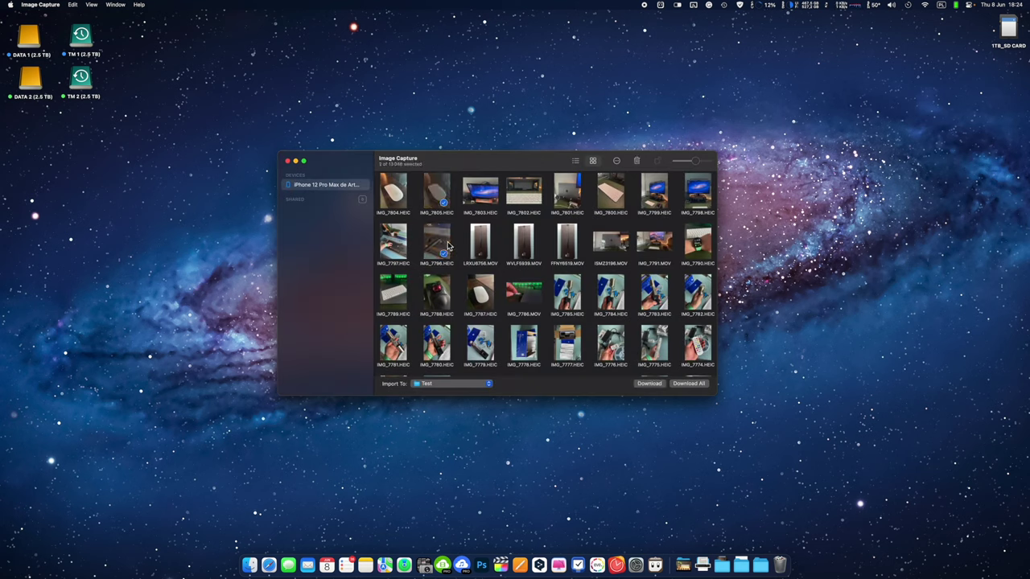
left_click(613, 197, "super")
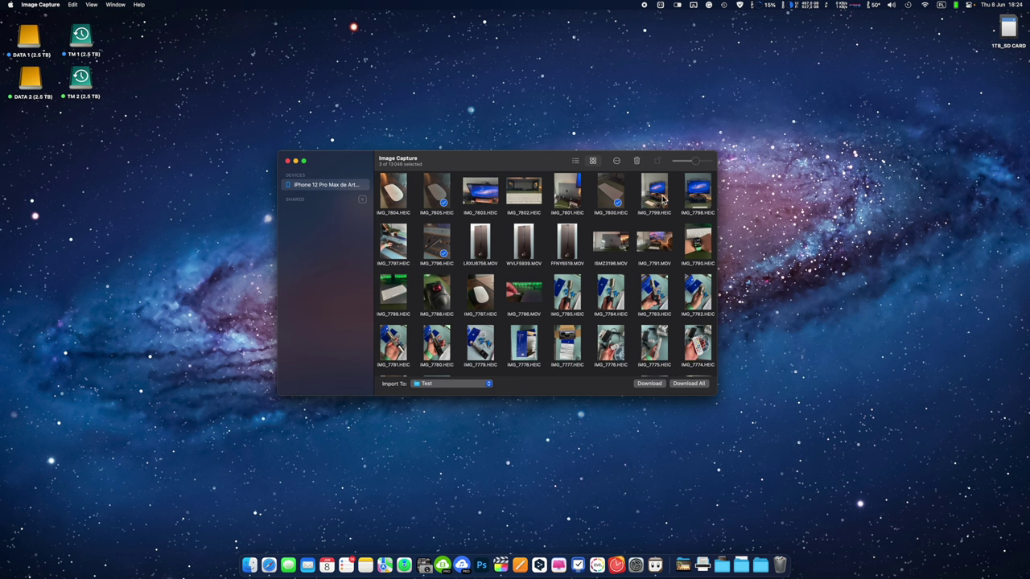
left_click(661, 203, "super")
left_click(658, 248, "super")
left_click(695, 252, "super")
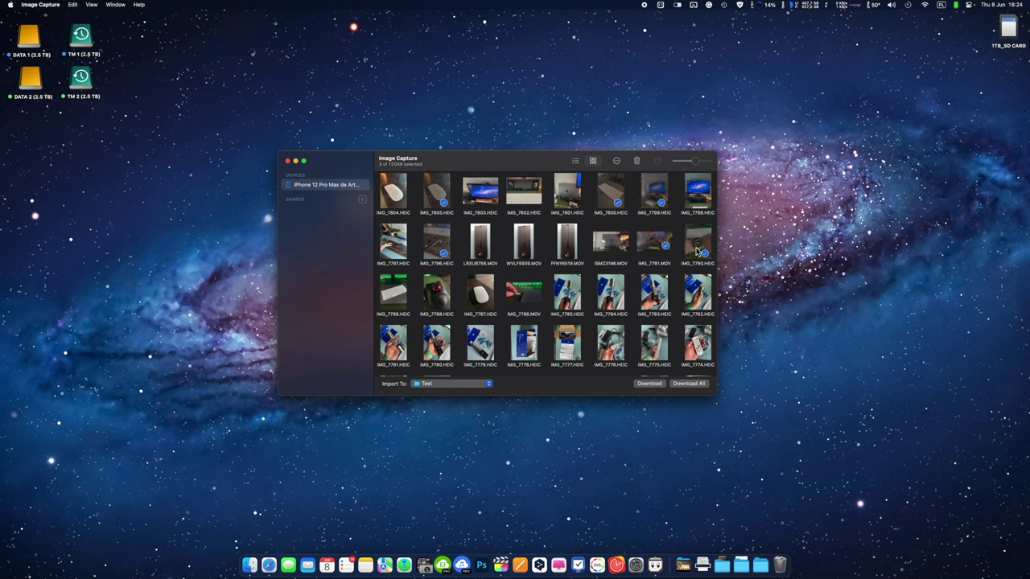
left_click(520, 301, "super")
left_click(649, 384)
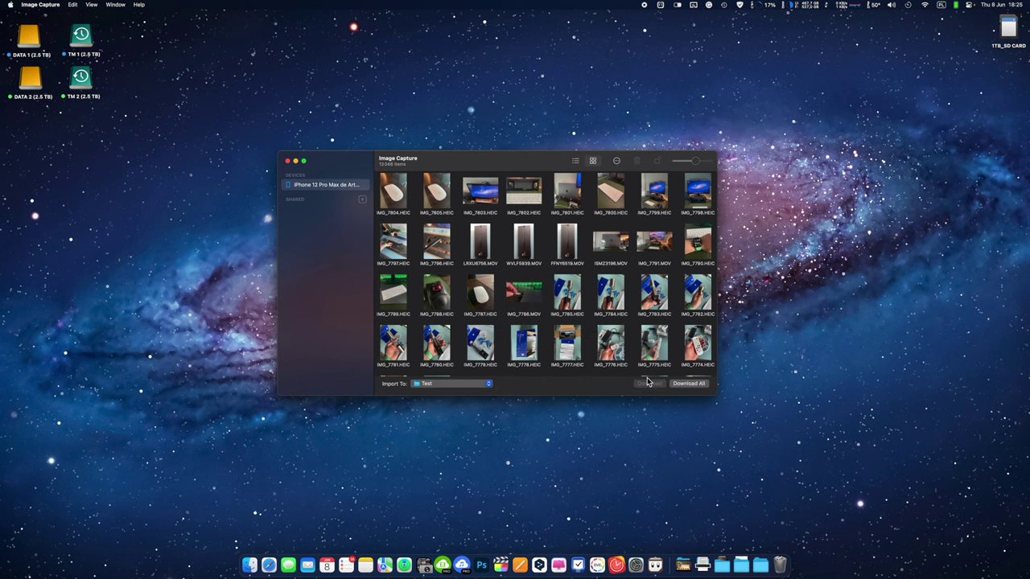
Open the Test folder and Quick Look IMG_7790, IMG_7796 and IMG_7799
left_click(502, 163)
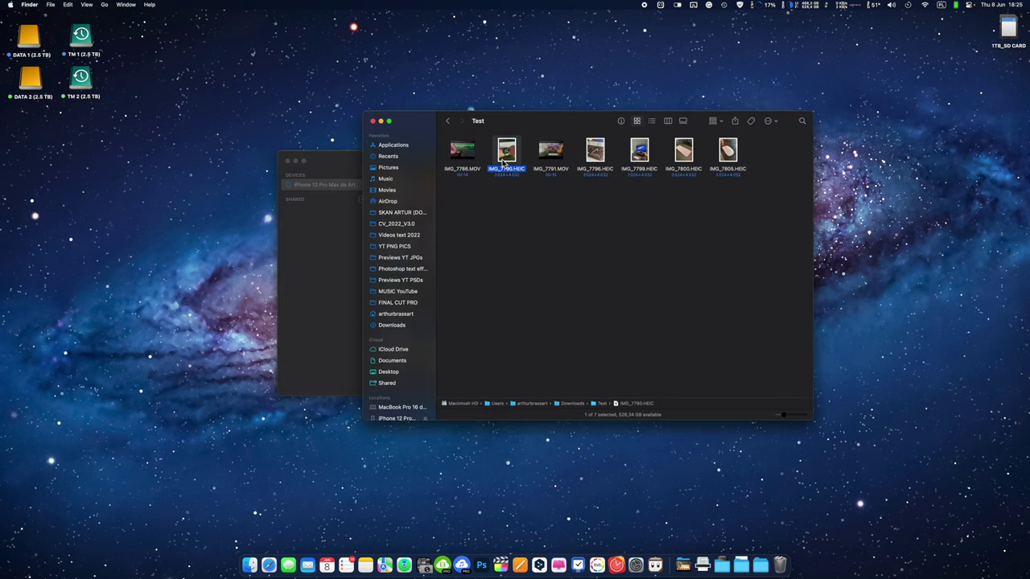
key("space")
key("space")
left_click(595, 160)
key("space")
key("space")
left_click(639, 161)
key("space")
key("space")
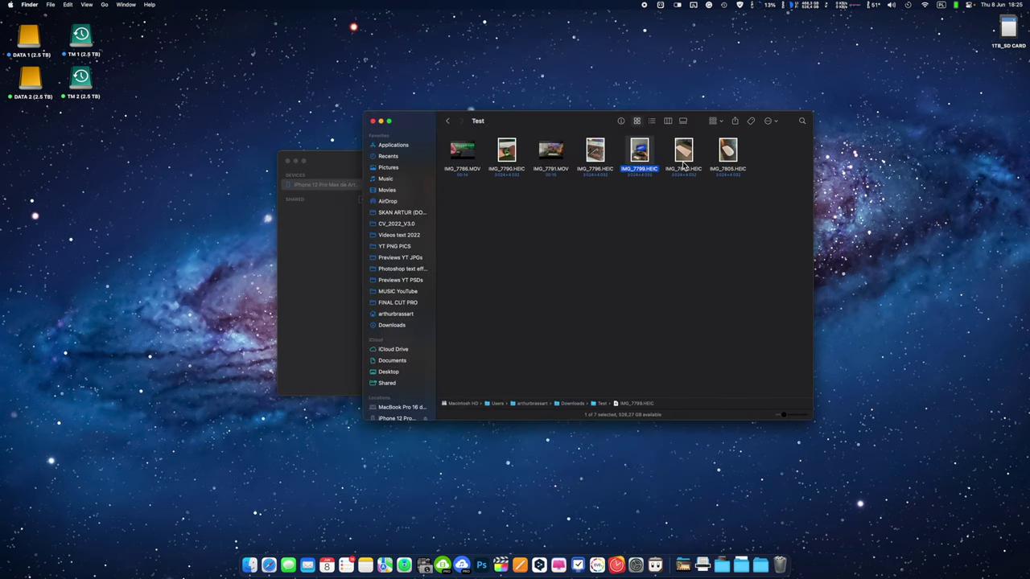
left_click(695, 160)
Preview IMG_7800 and IMG_7805, then select all six photos and bring up their context menu
key("space")
key("space")
left_click(686, 159)
key("space")
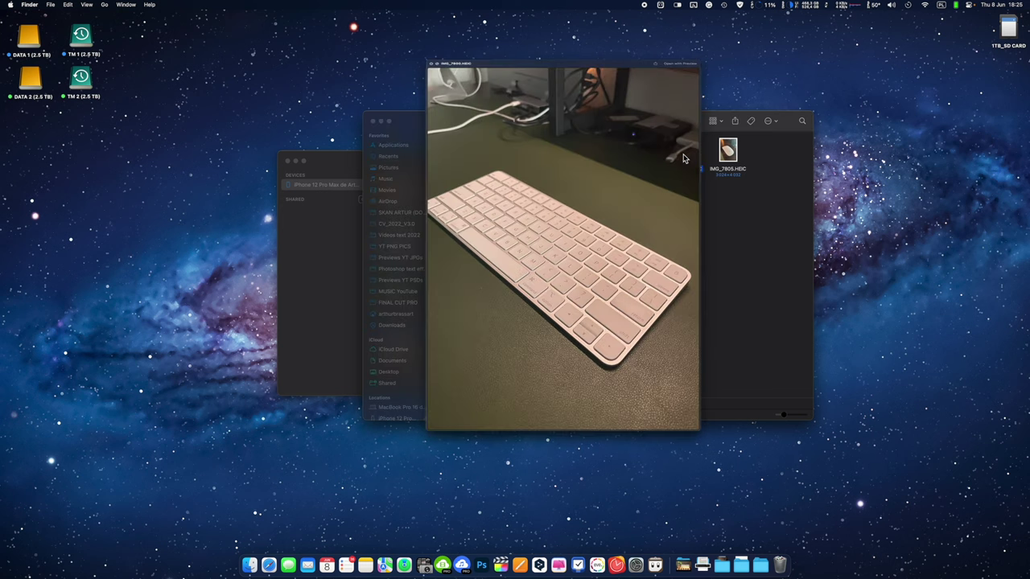
key("space")
left_click(727, 153)
key("space")
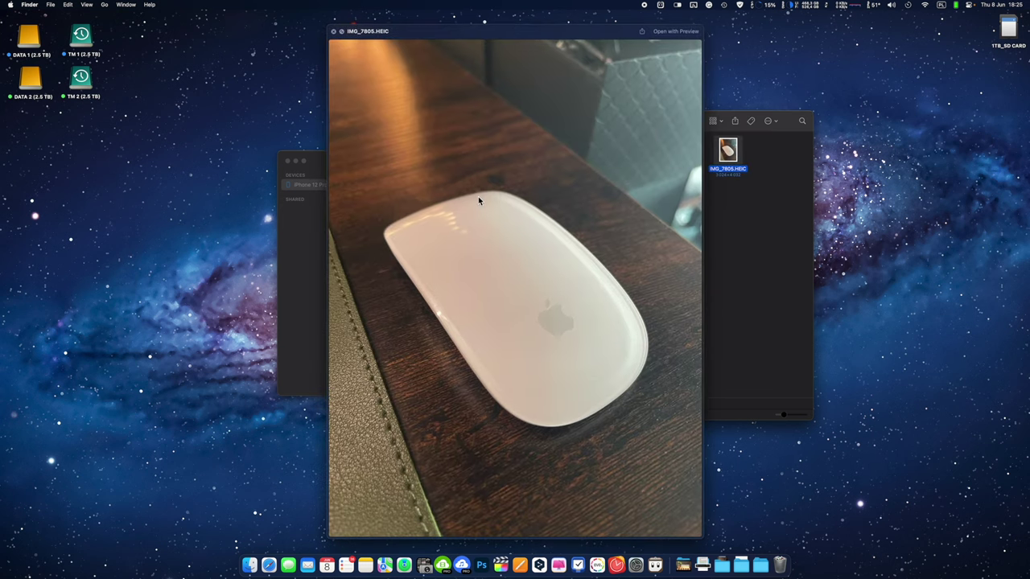
key("space")
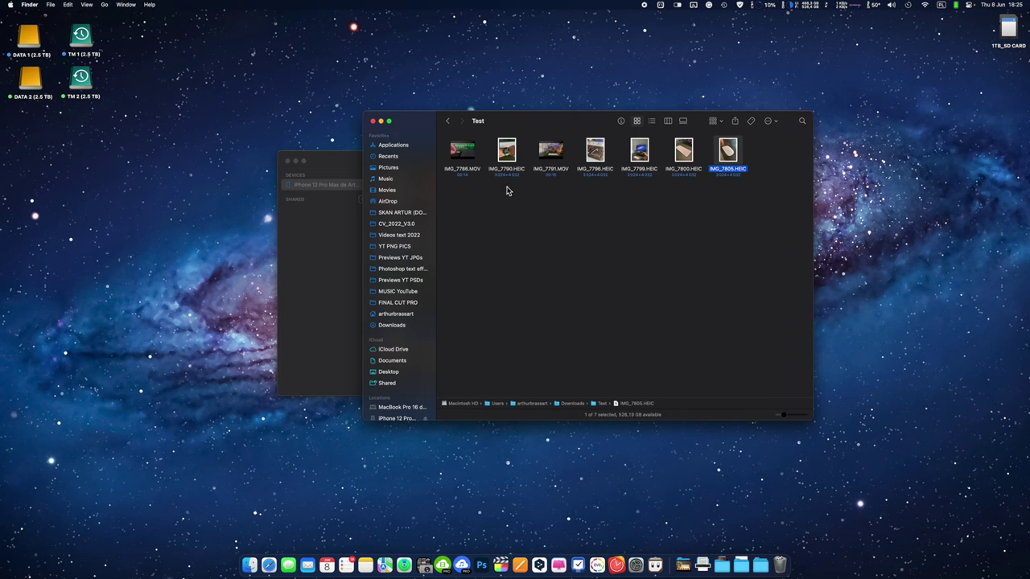
left_click_drag(507, 190, 727, 141)
right_click(724, 147)
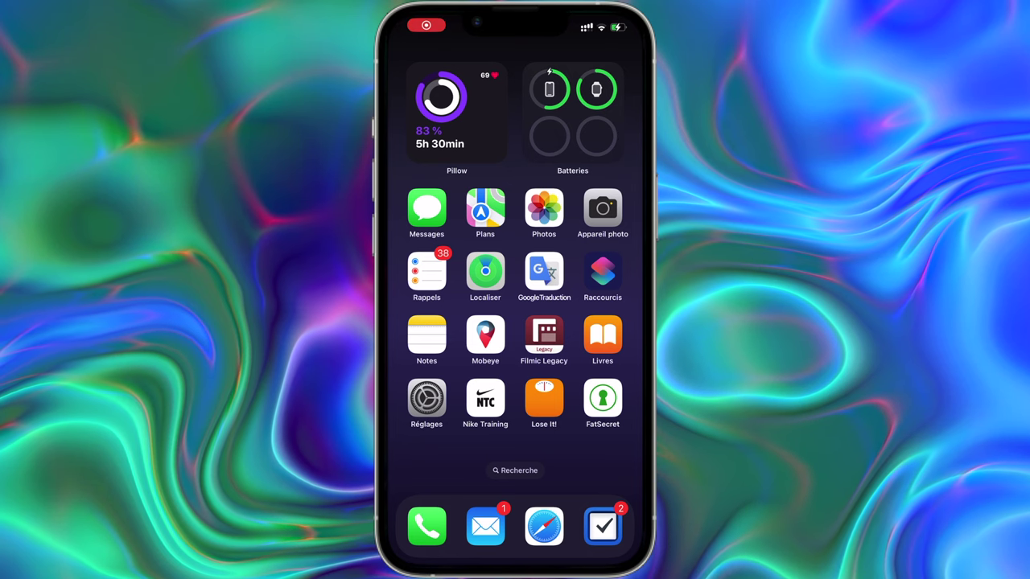
Open the latest photo, the white mouse picture, in the iPhone's Photos app
left_click(543, 208)
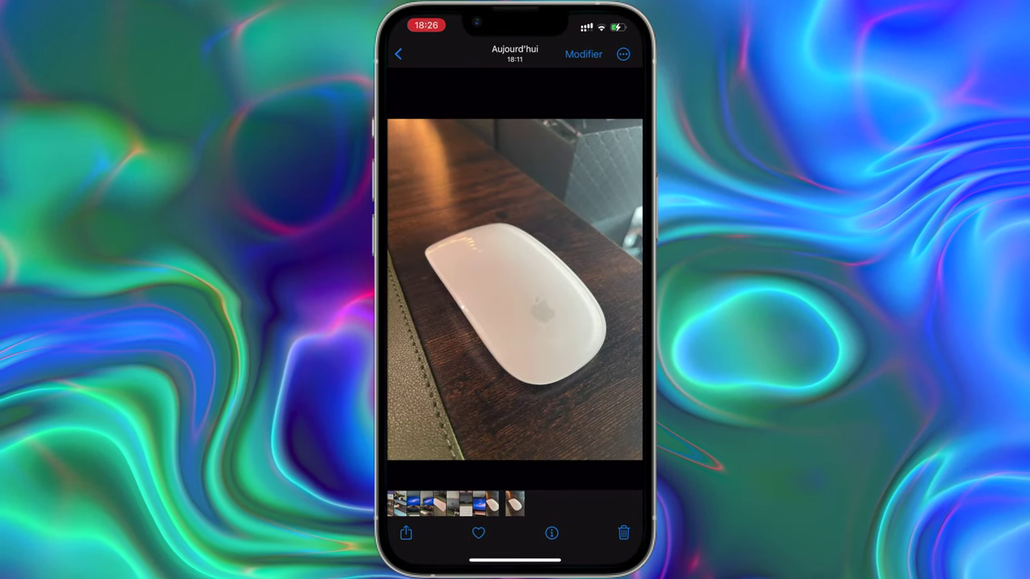